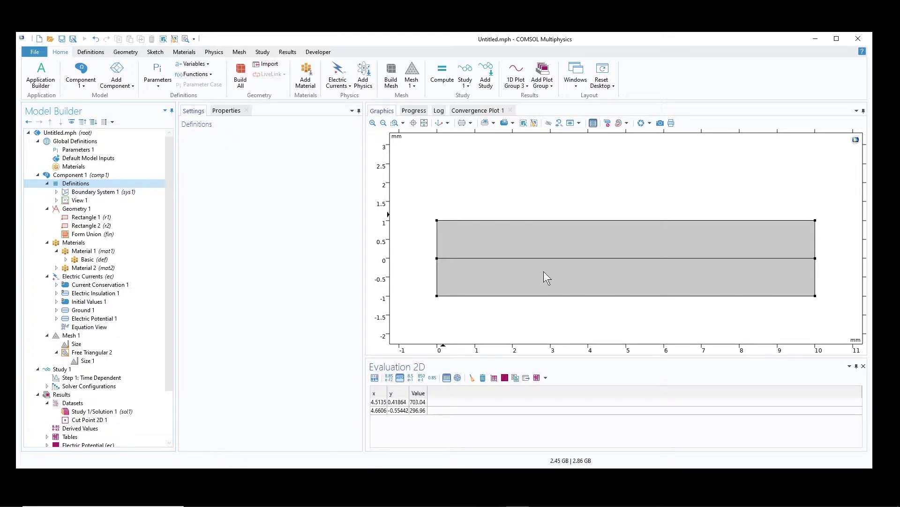
Step: Check Rectangle 1's size and the relative permittivity of Material 1 and Material 2
click(98, 218)
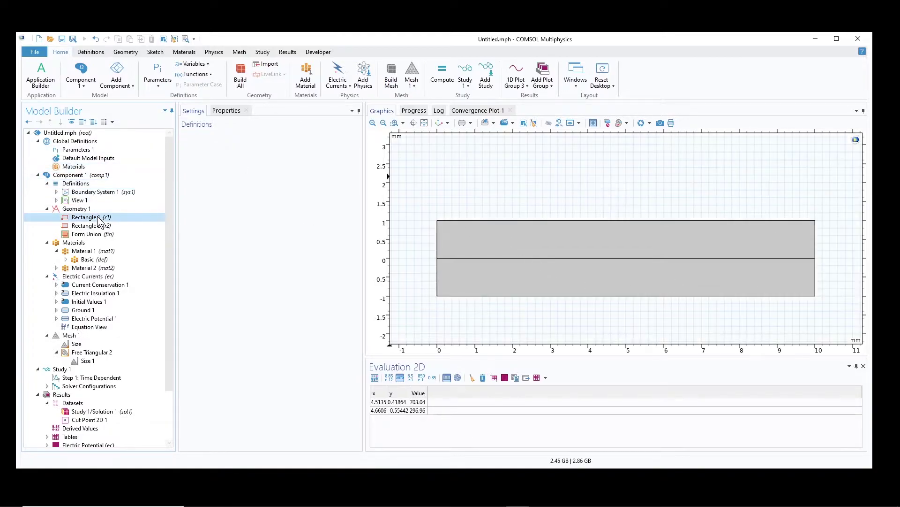
click(105, 252)
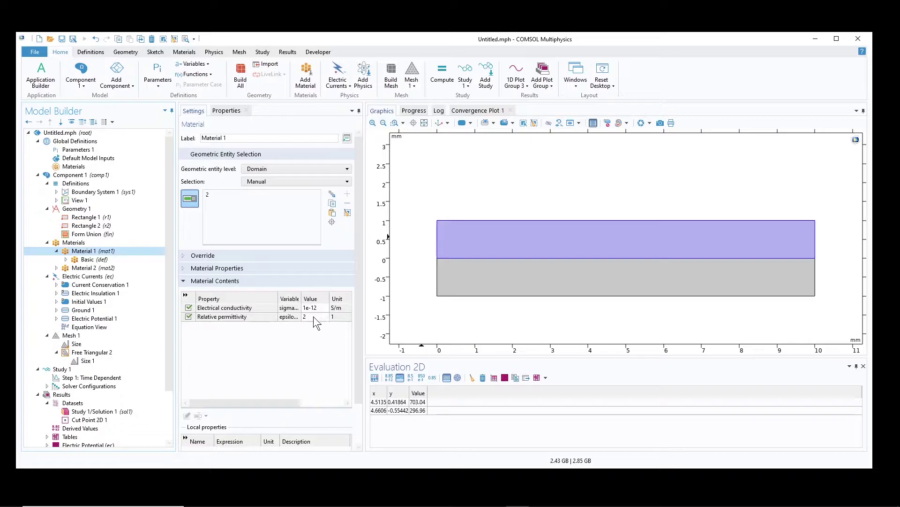
click(313, 316)
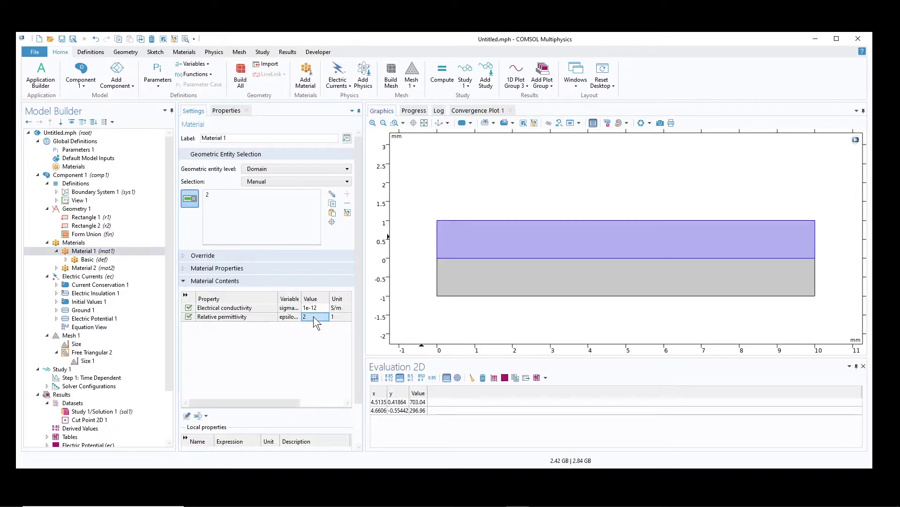
click(87, 268)
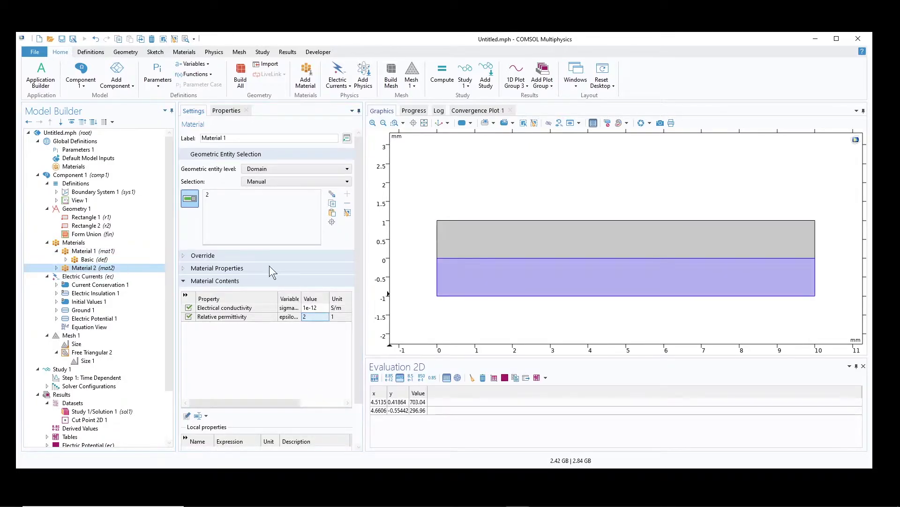
click(317, 317)
Step: Inspect the (1-exp(-t*1e2)) V potential on top boundary 5 and Ground 1 on bottom boundary 2
click(94, 318)
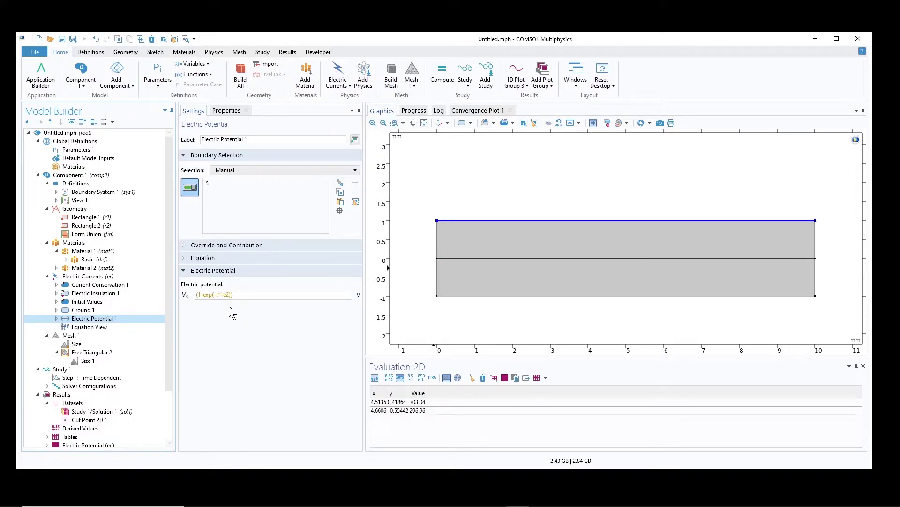
drag(221, 294, 226, 295)
click(104, 326)
click(96, 310)
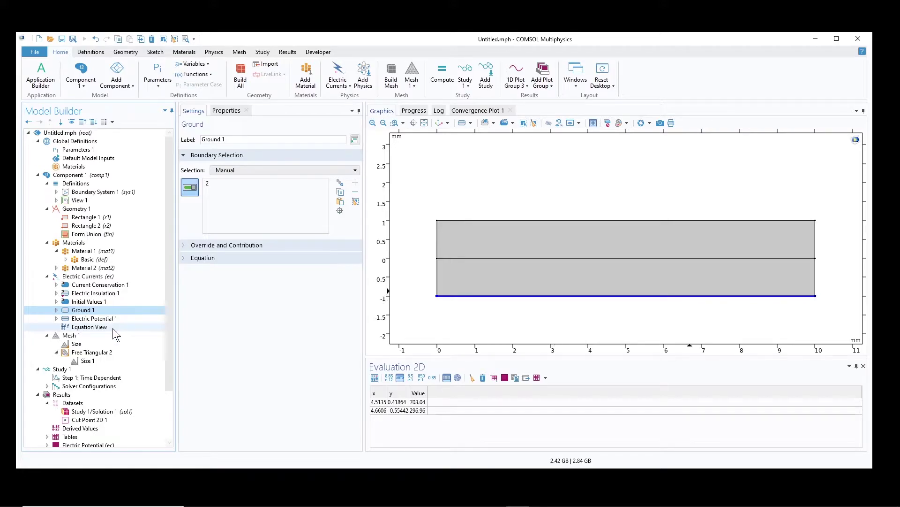
Step: Build Free Triangular 2 over both layers and select Cut Point 2D 1 at X=5, Y=0.5 mm
click(74, 335)
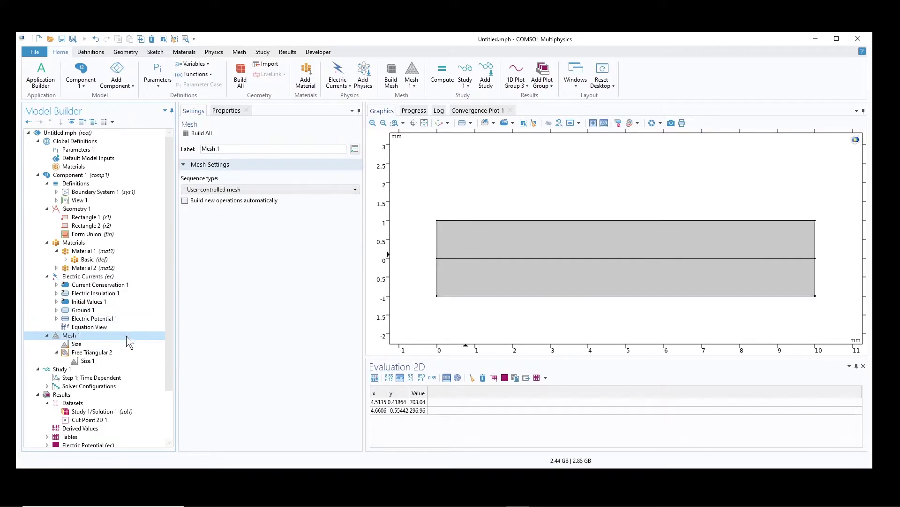
click(97, 353)
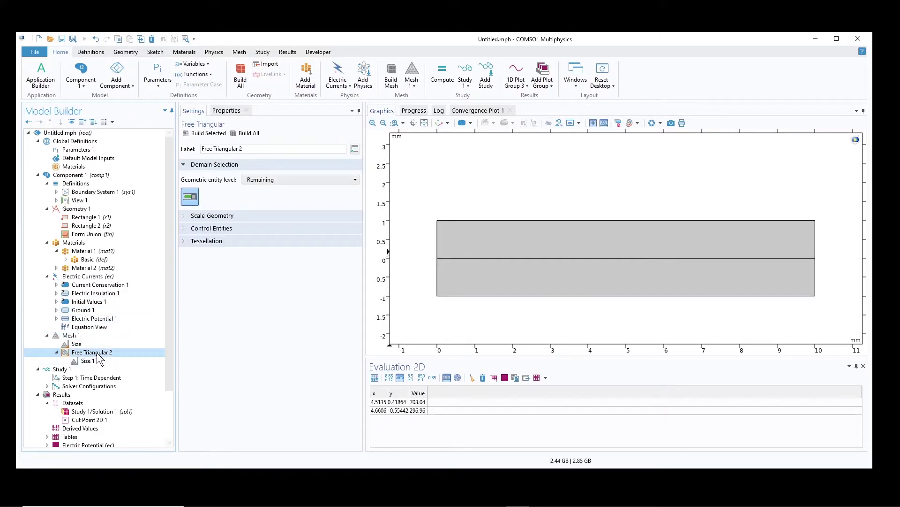
click(204, 133)
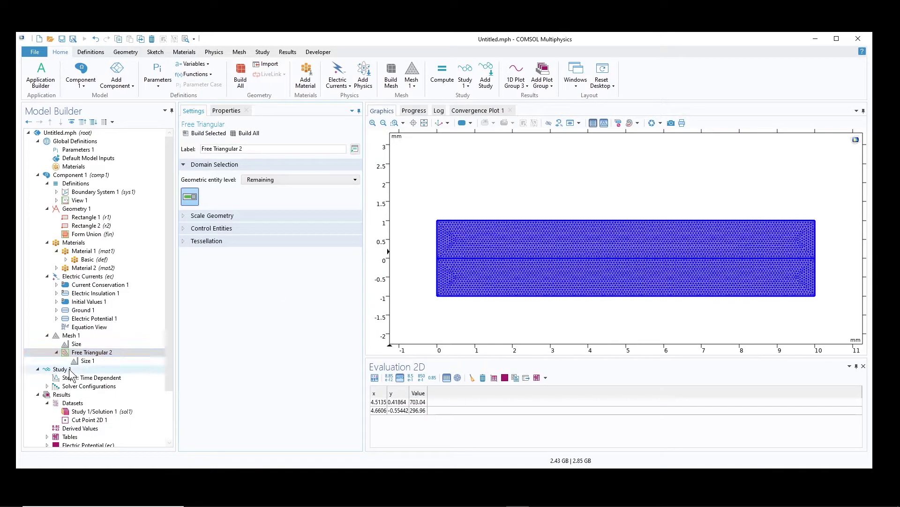
scroll(92, 384, down, 3)
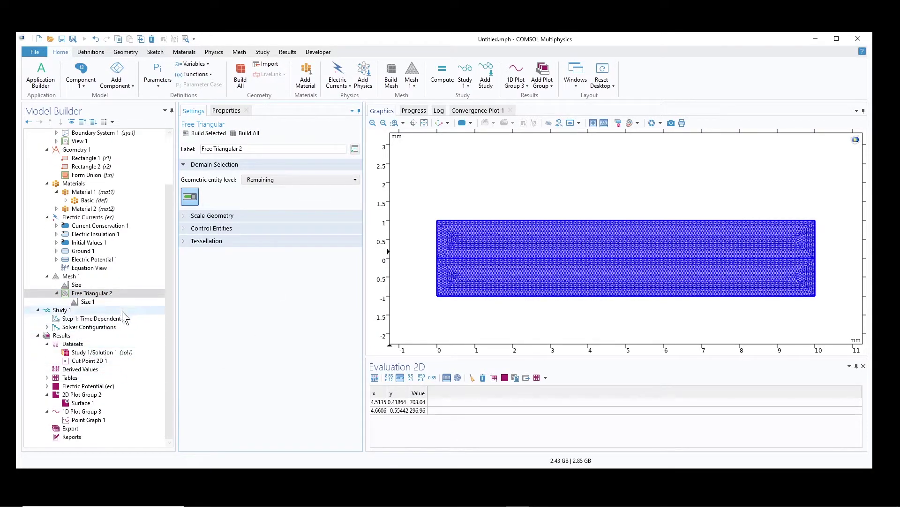
click(102, 362)
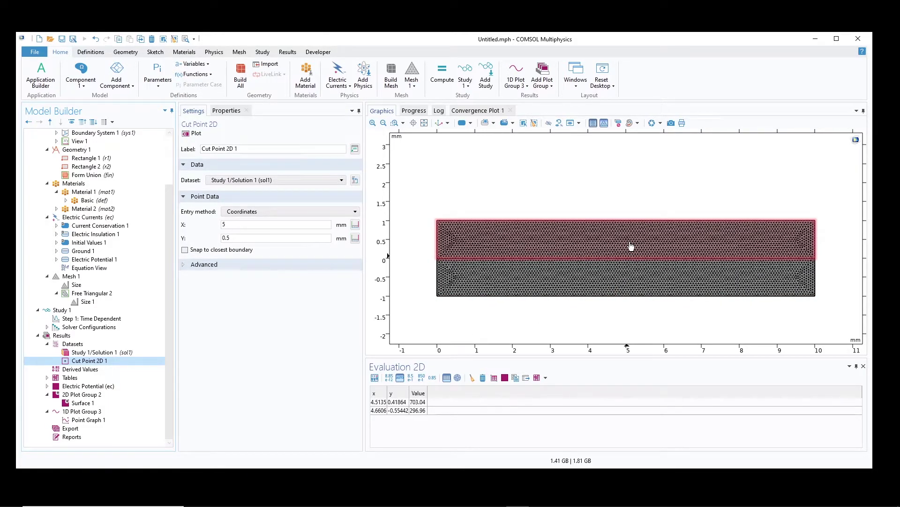
Step: Show the cut point in the geometry, then Point Graph 1's potential rising from 0.62 V to 1 V
click(97, 360)
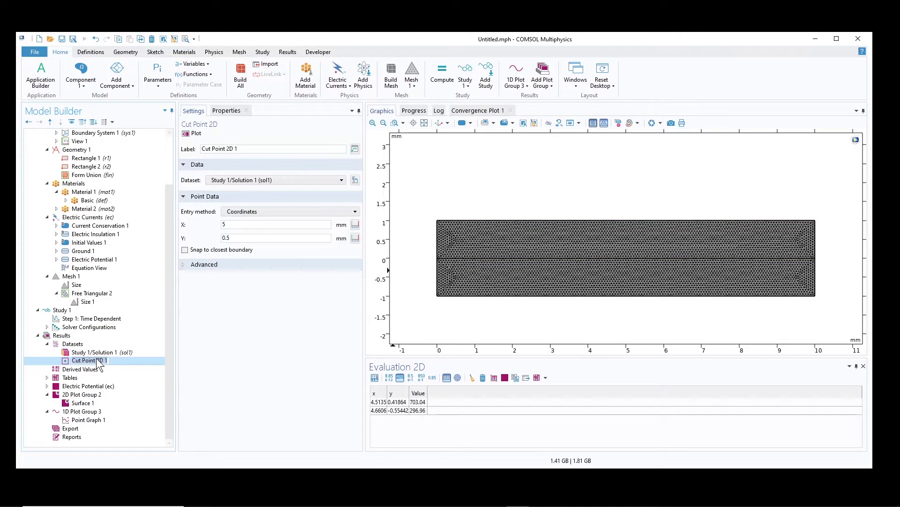
click(195, 133)
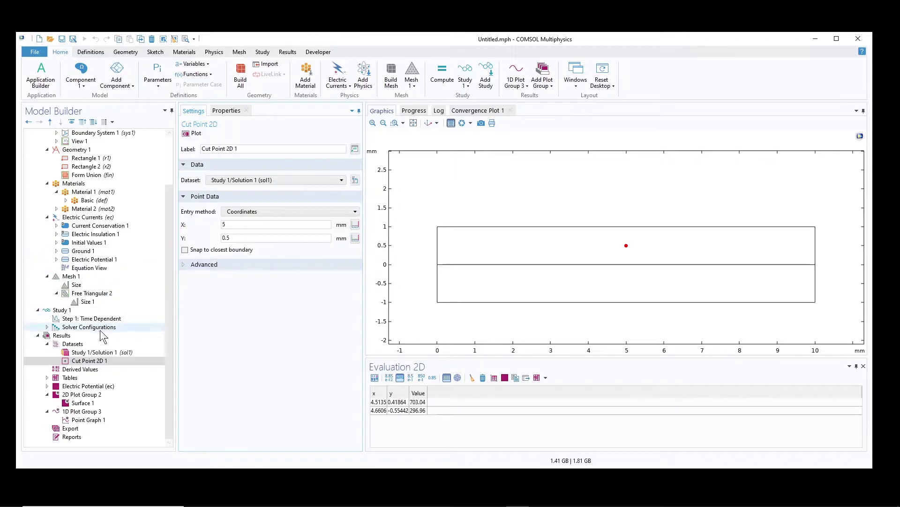
click(90, 419)
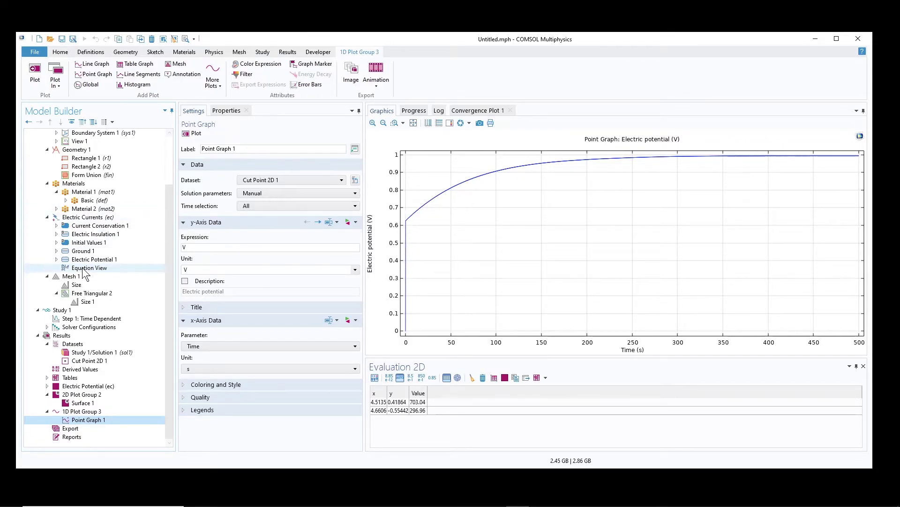
scroll(111, 209, up, 3)
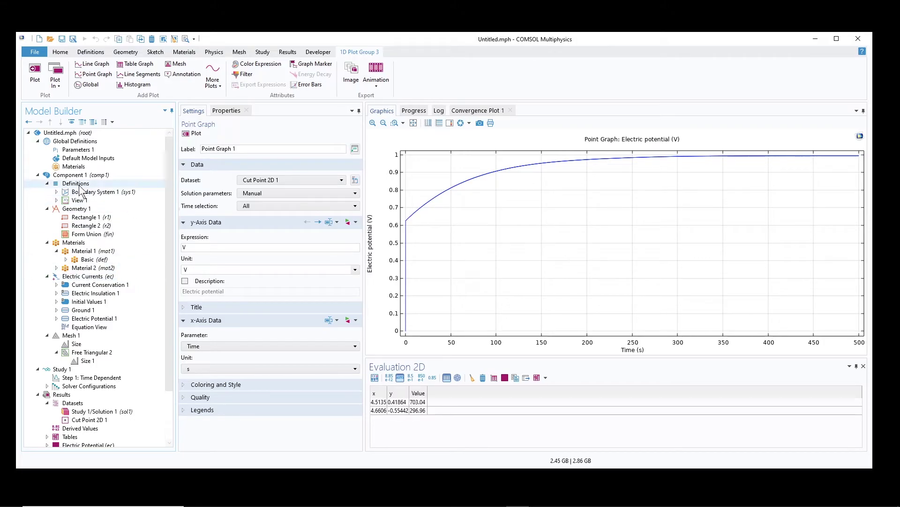
Step: Add Point Probe 1 under Definitions, keeping Average as the type with expression V
click(81, 187)
right_click(79, 185)
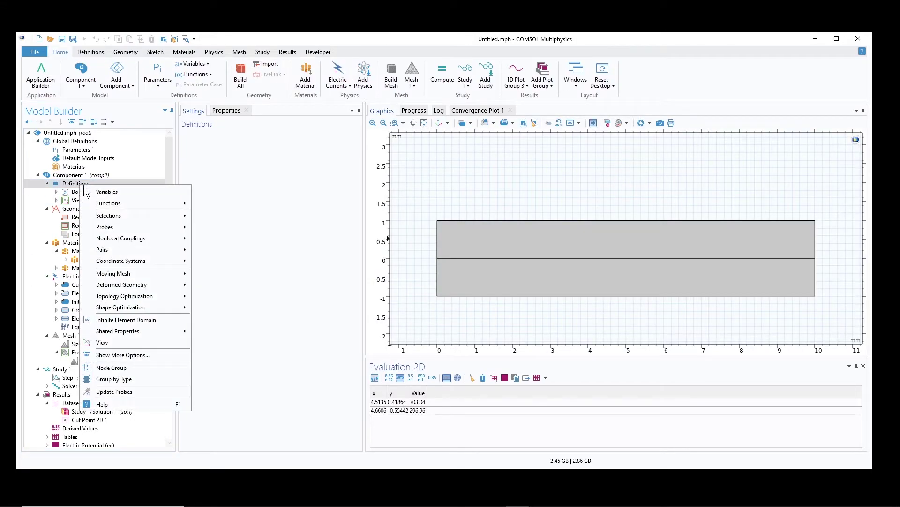
mouse_move(132, 225)
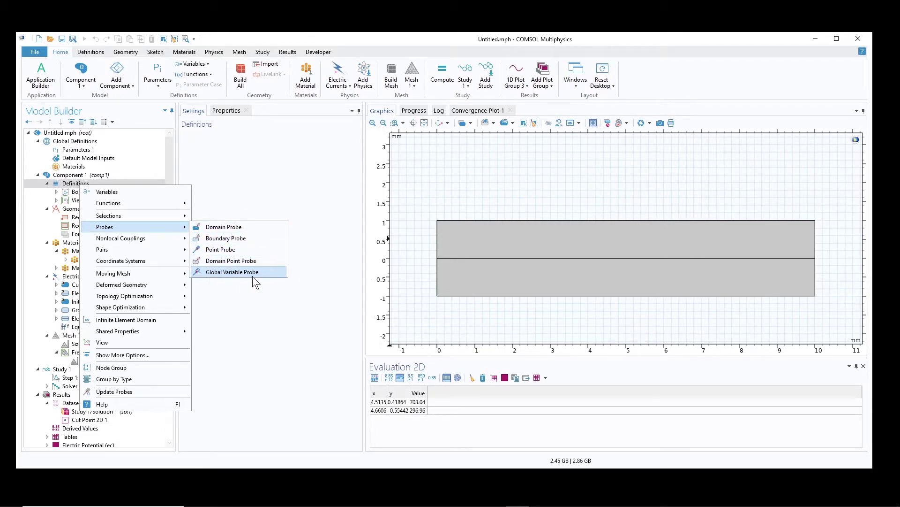
click(218, 249)
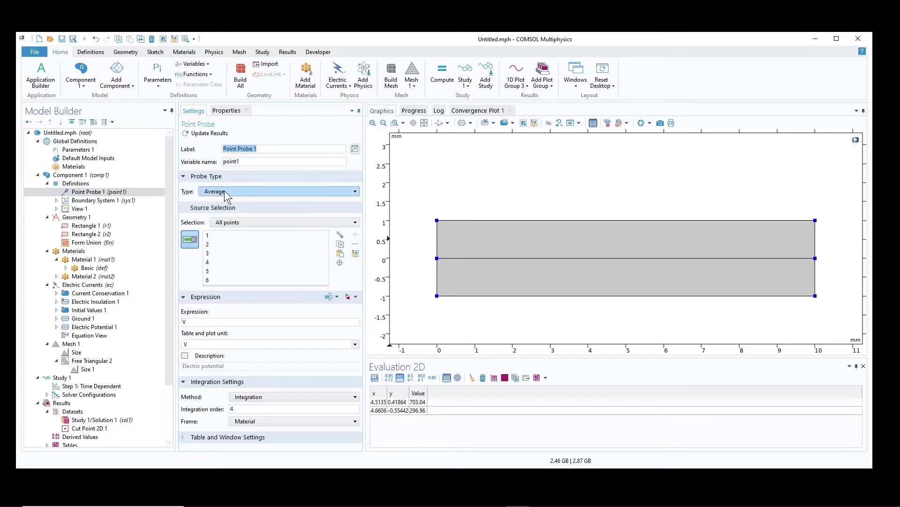
click(238, 191)
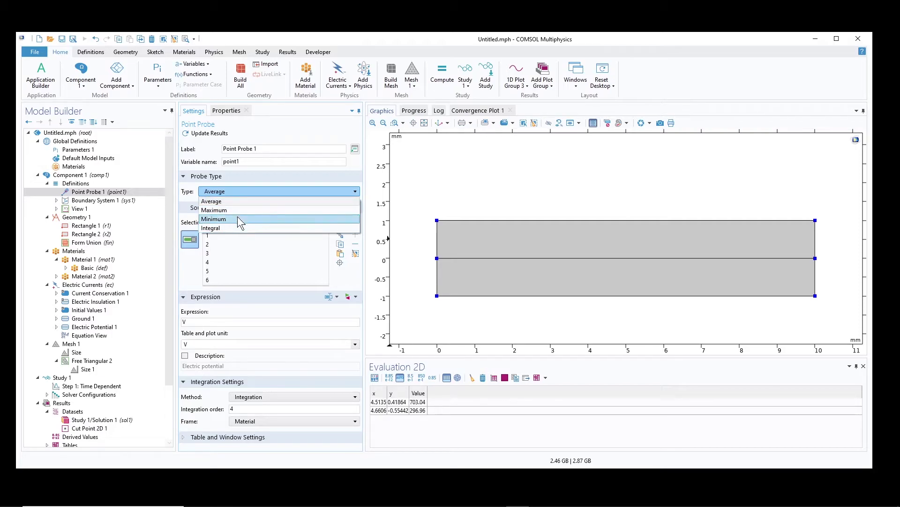
click(229, 192)
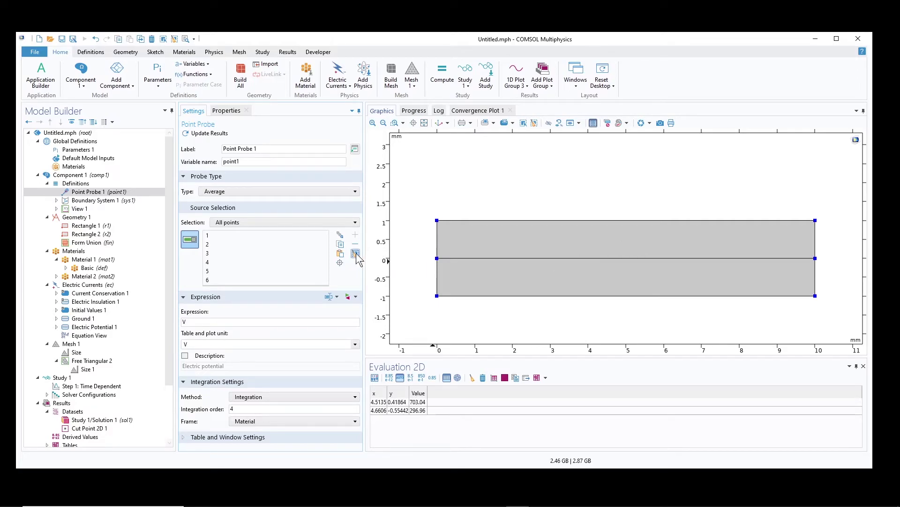
Step: Add and build a geometry point at x=5, y=0.5 mm
click(75, 218)
right_click(75, 218)
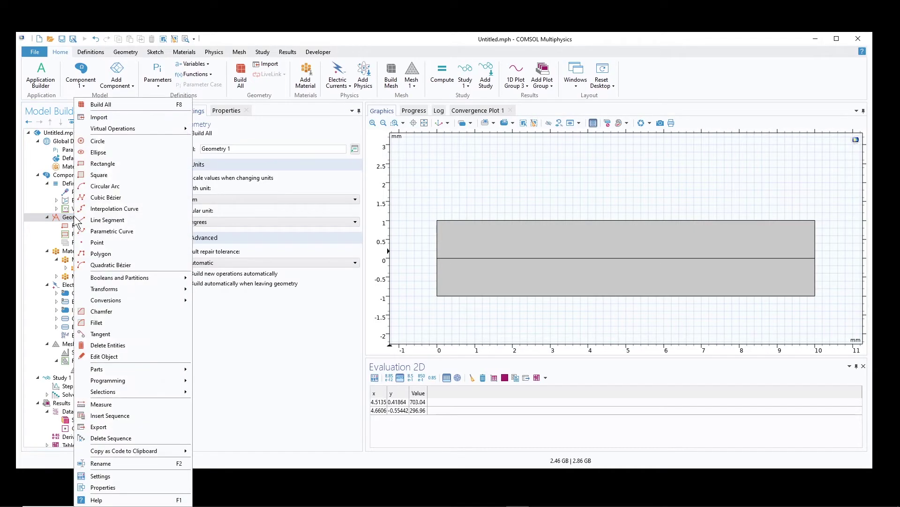
click(103, 243)
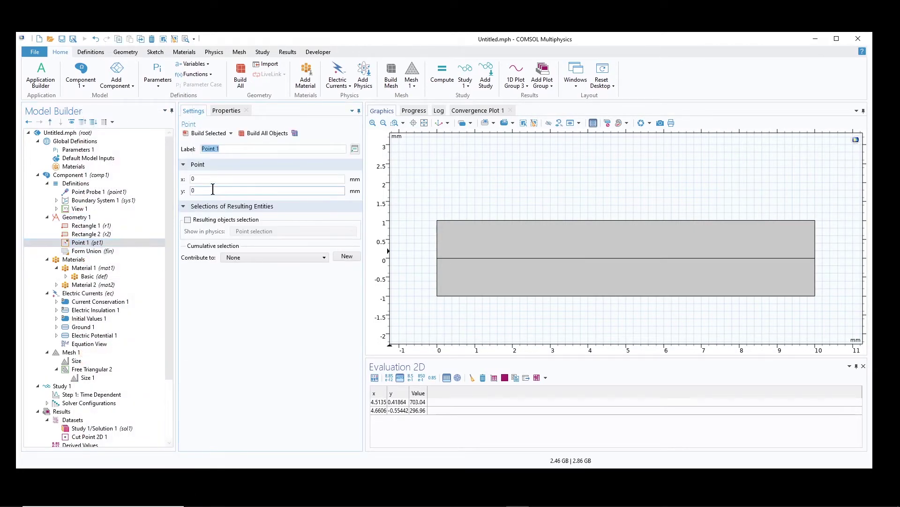
double_click(193, 178)
key(Tab)
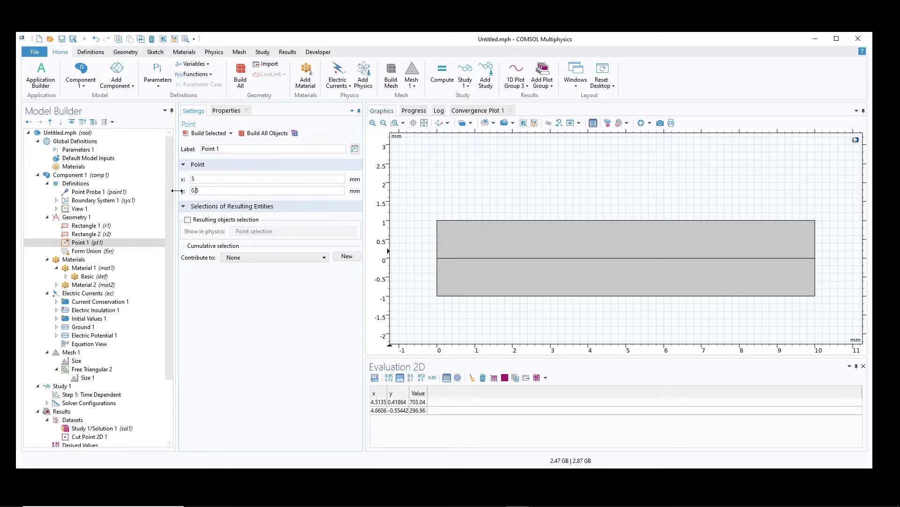
click(208, 134)
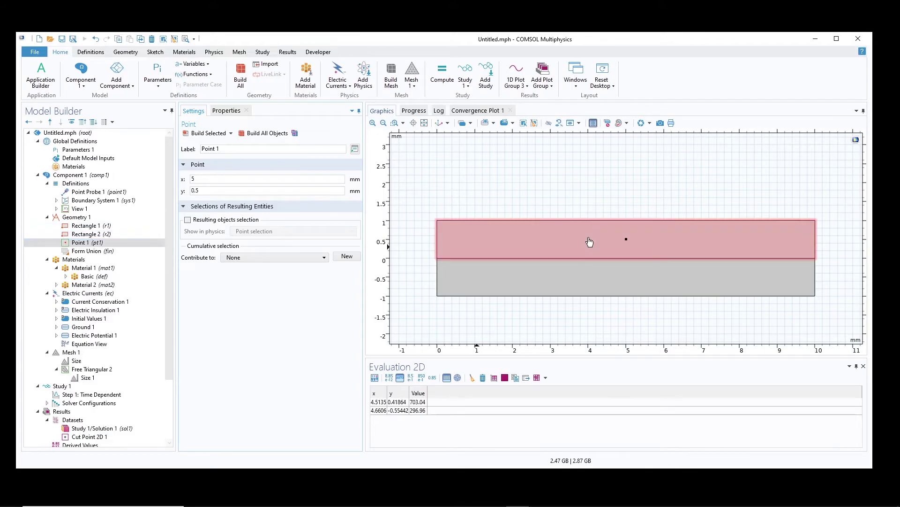
Step: Set Point Probe 1's selection to Manual with only point 4 as source, expression V
click(96, 193)
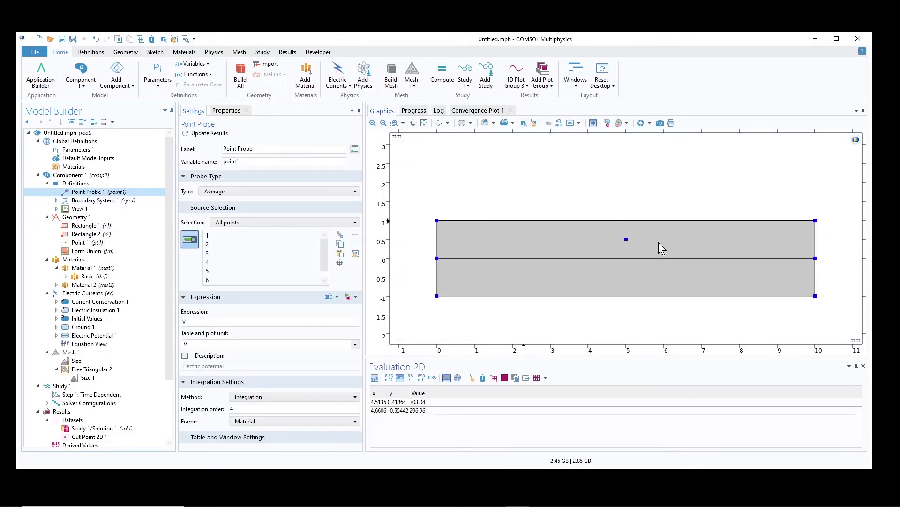
click(355, 253)
click(626, 239)
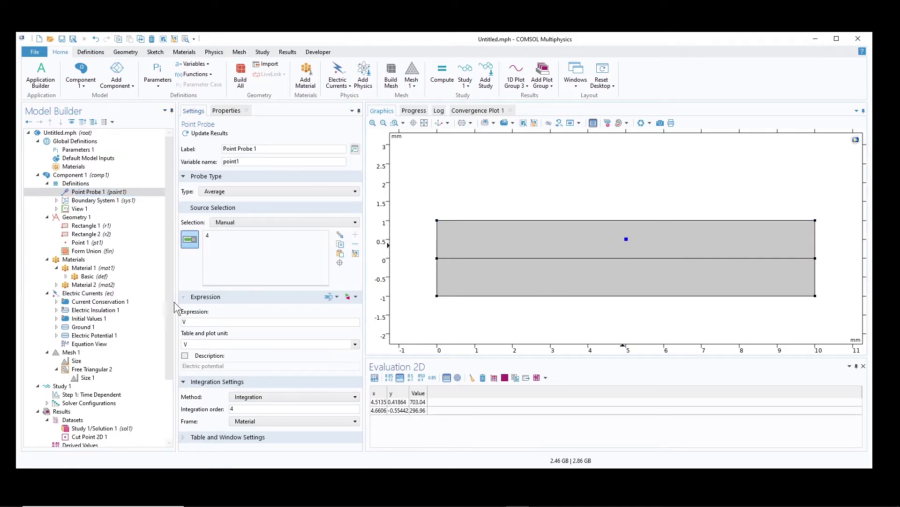
click(195, 321)
click(102, 269)
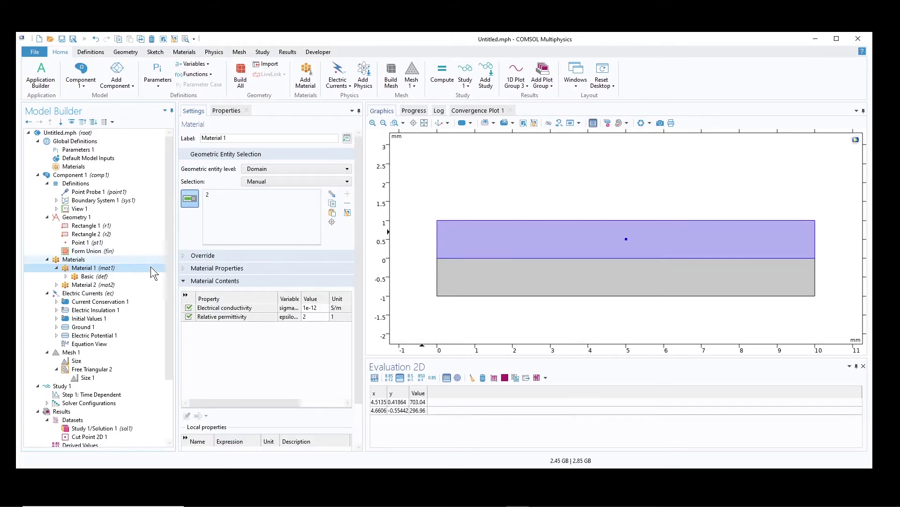
Step: Recheck Material 2, Ground 1 and Electric Potential 1 settings
click(94, 284)
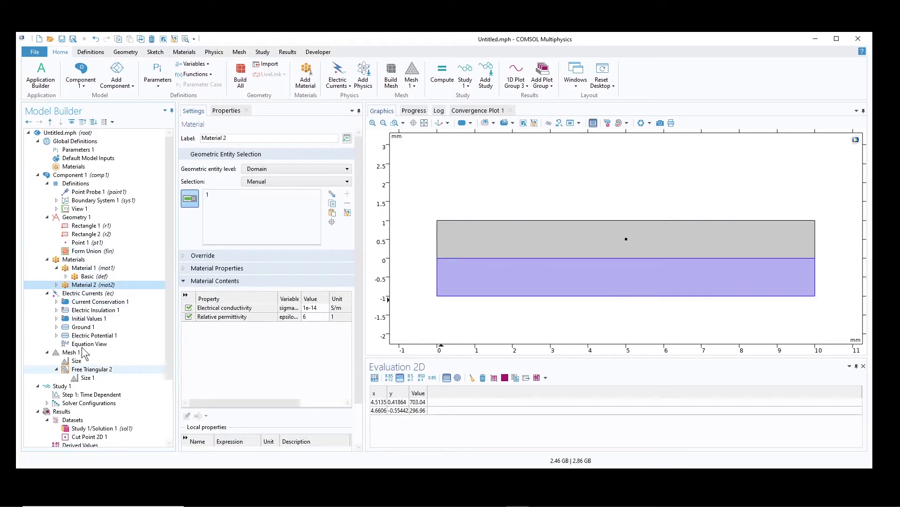
click(94, 327)
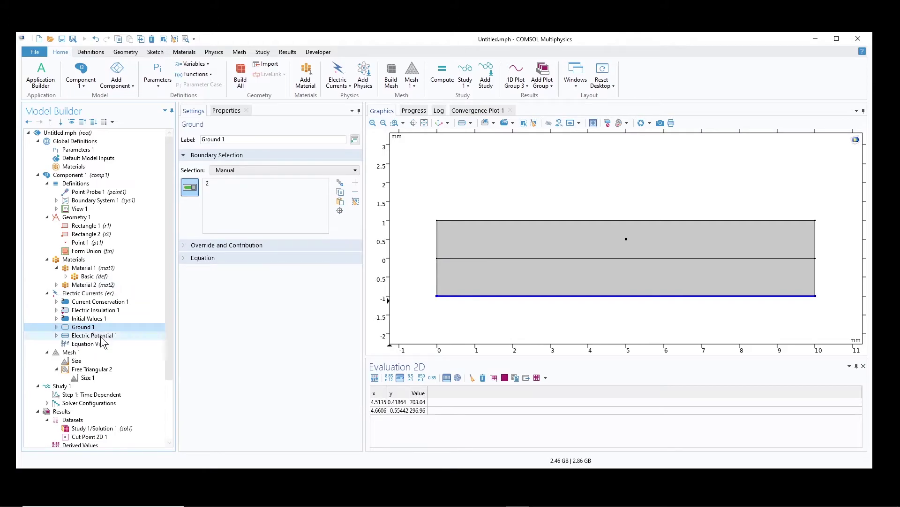
click(100, 335)
Step: Rebuild Mesh 1 over both layers and compute Study 1, producing Probe Plot 1
click(70, 352)
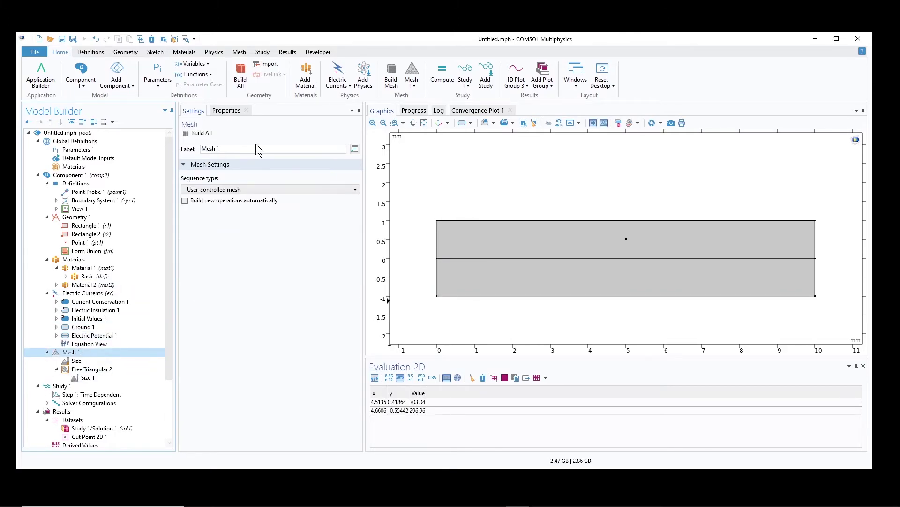
click(201, 134)
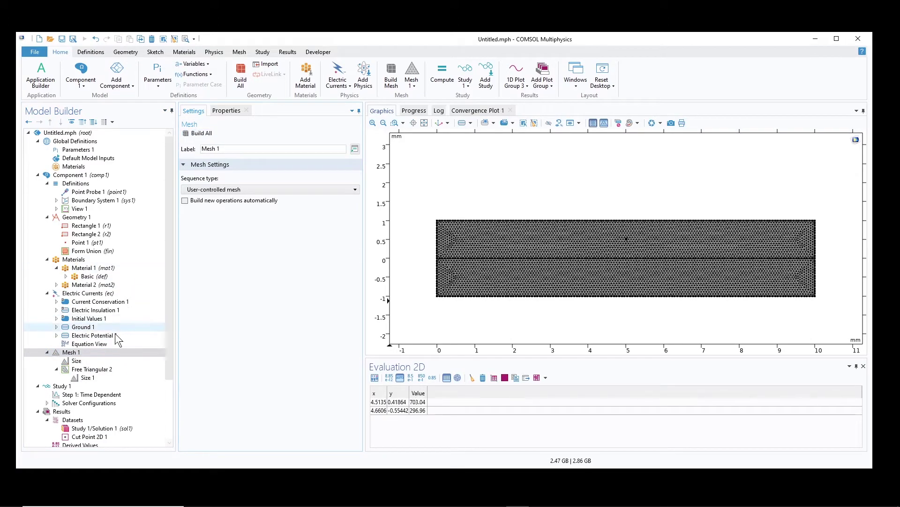
click(61, 386)
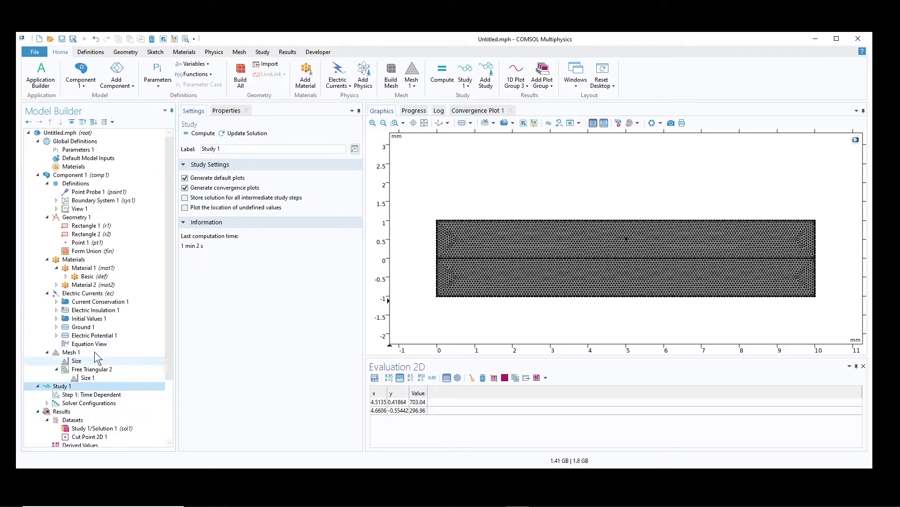
click(211, 135)
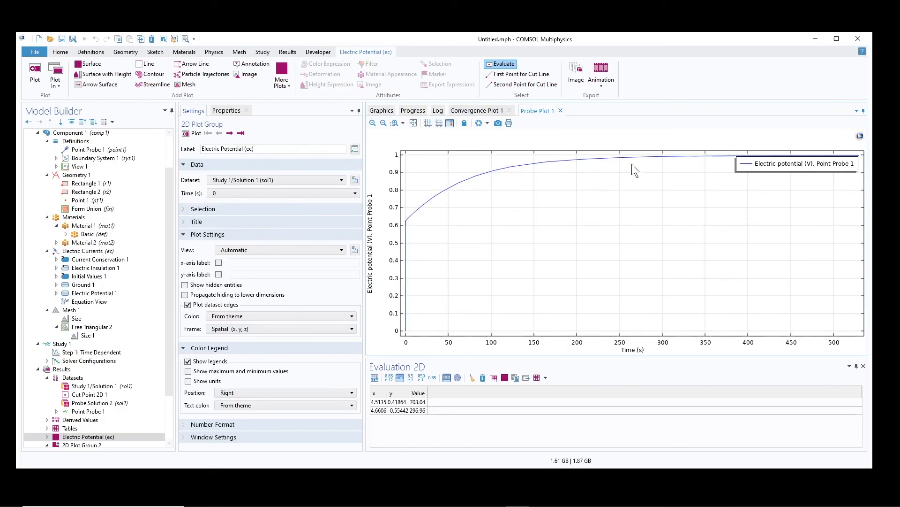
Step: Show 1D Plot Group 3's point graph of the potential levelling near 1 V
scroll(141, 366, down, 3)
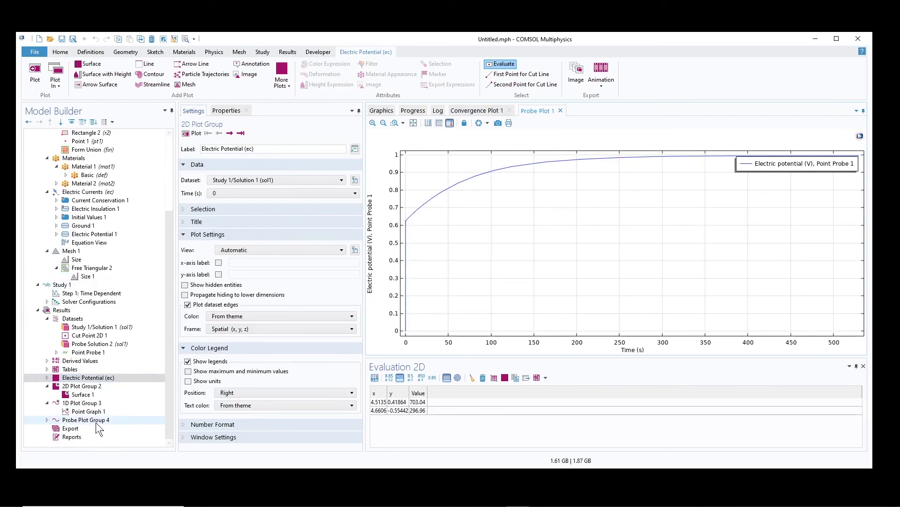
click(89, 406)
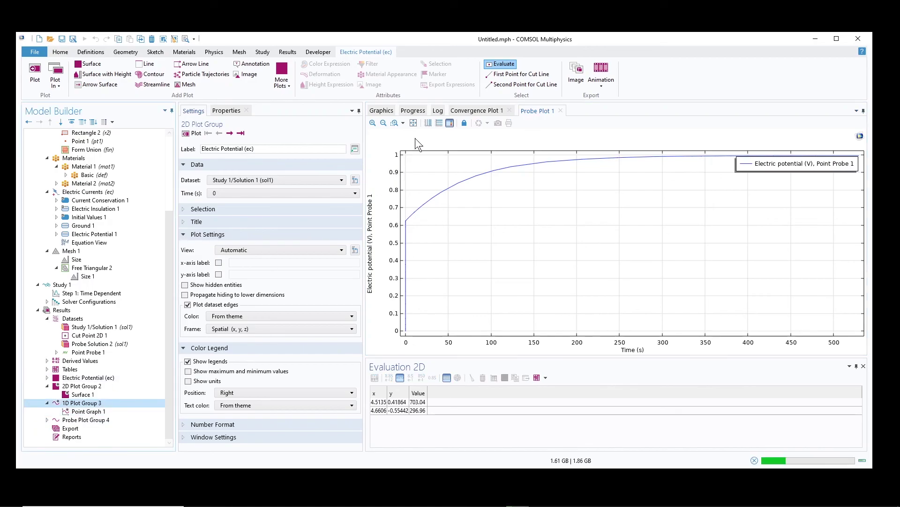